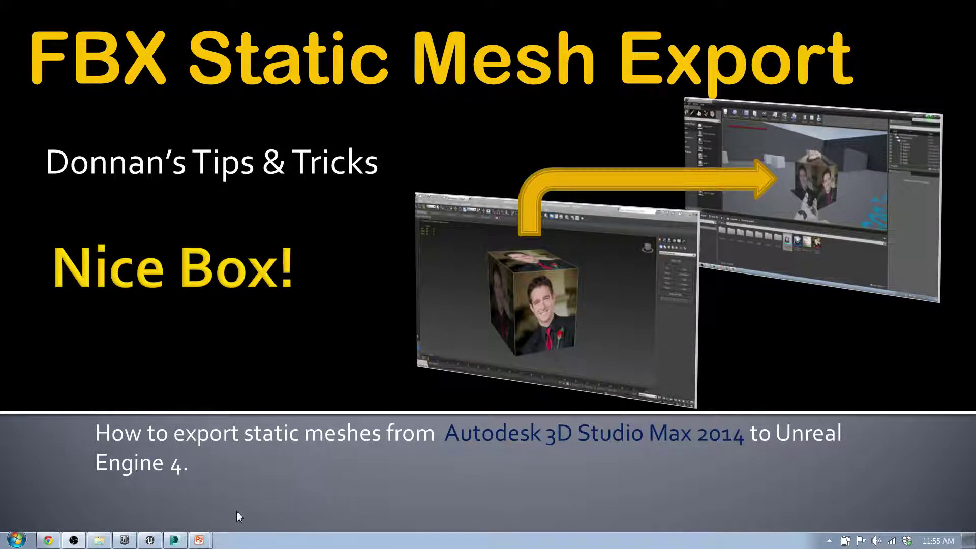
Switch to 3ds Max and insert a vertex at the centre of the cube's top polygon
{"action": "left_click", "coordinate": [175, 540]}
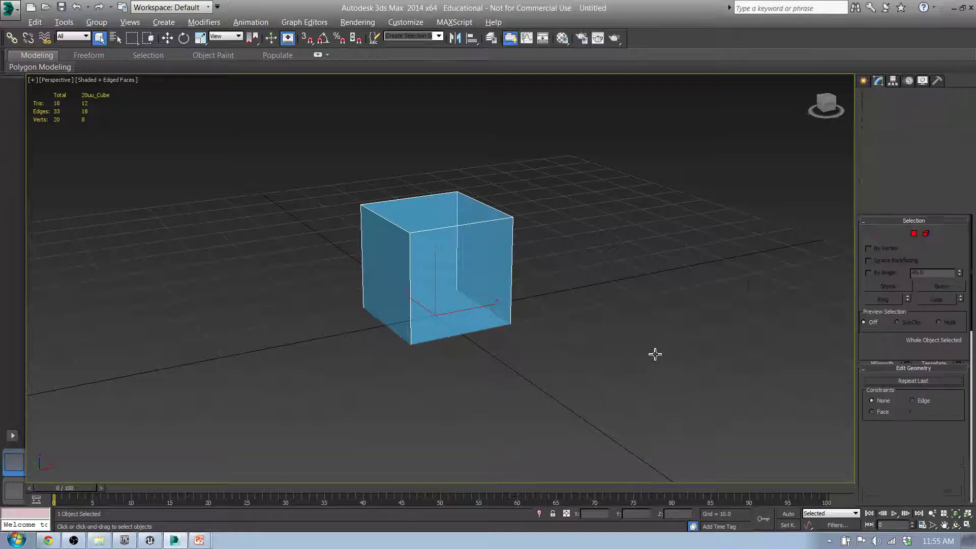
{"action": "left_click", "coordinate": [915, 235]}
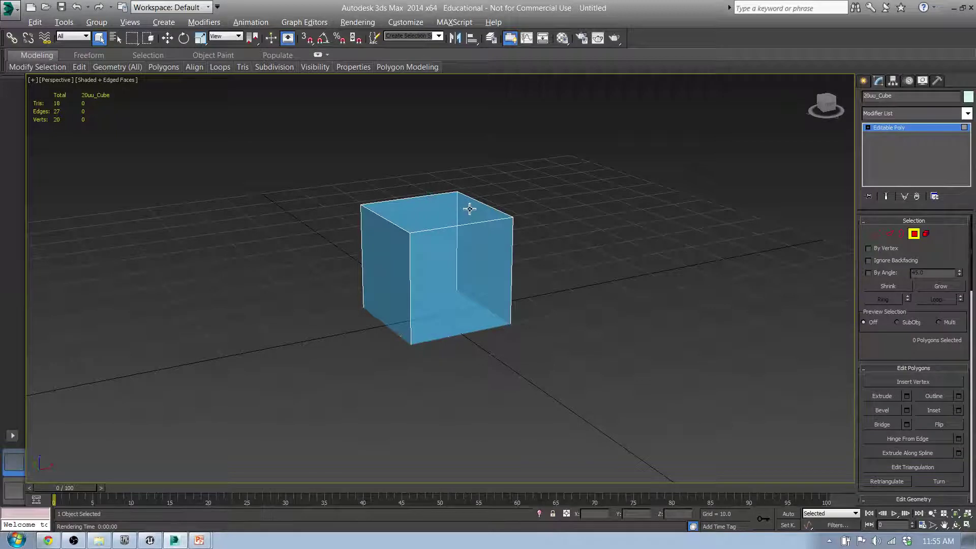
{"action": "left_click", "coordinate": [928, 383]}
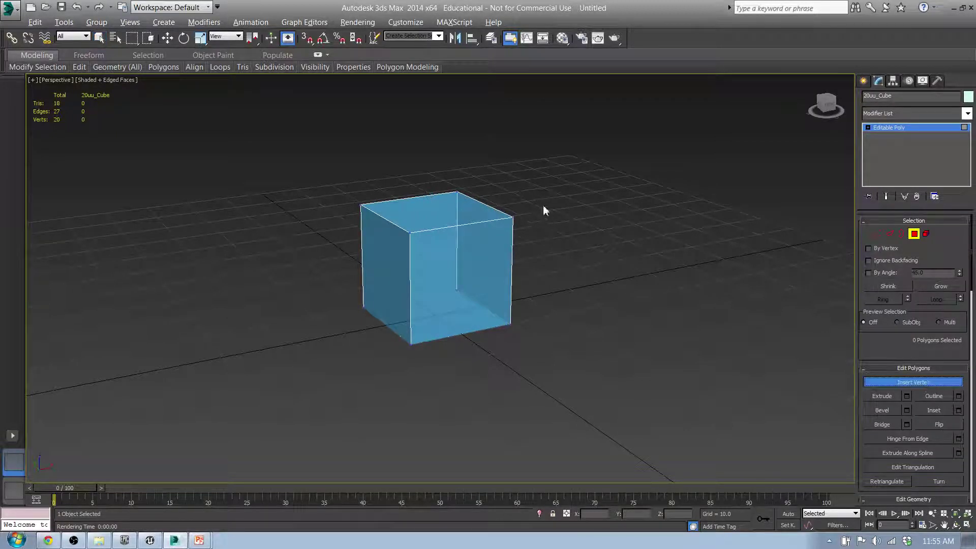
{"action": "left_click", "coordinate": [436, 212]}
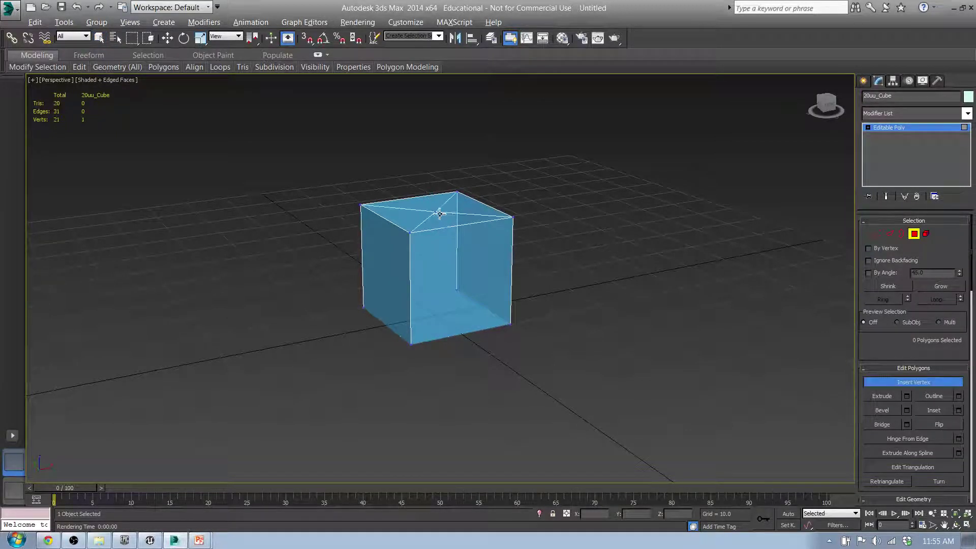
Raise the new top-centre vertex straight up to a Z height of about 32.4, forming a pyramid roof, and deselect it
{"action": "left_click", "coordinate": [877, 233]}
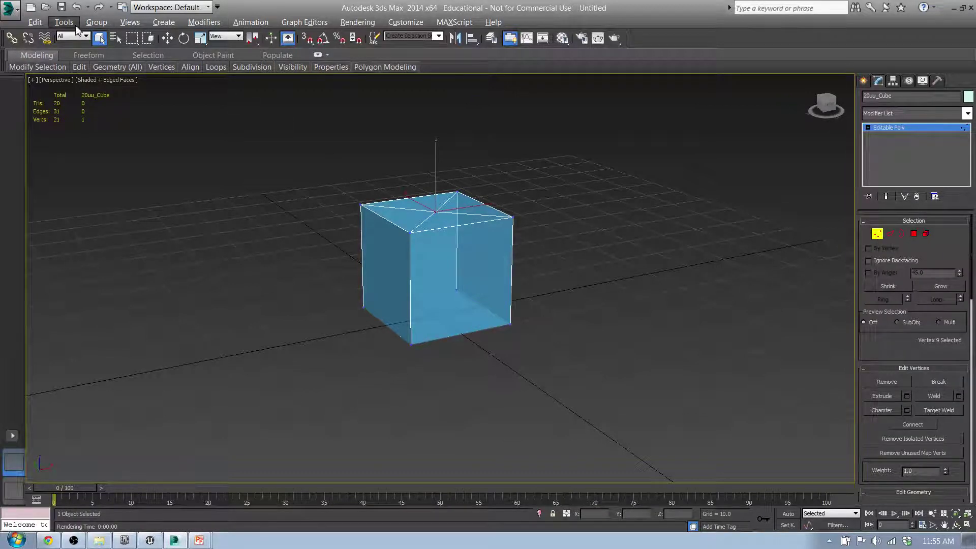
{"action": "mouse_move", "coordinate": [110, 68]}
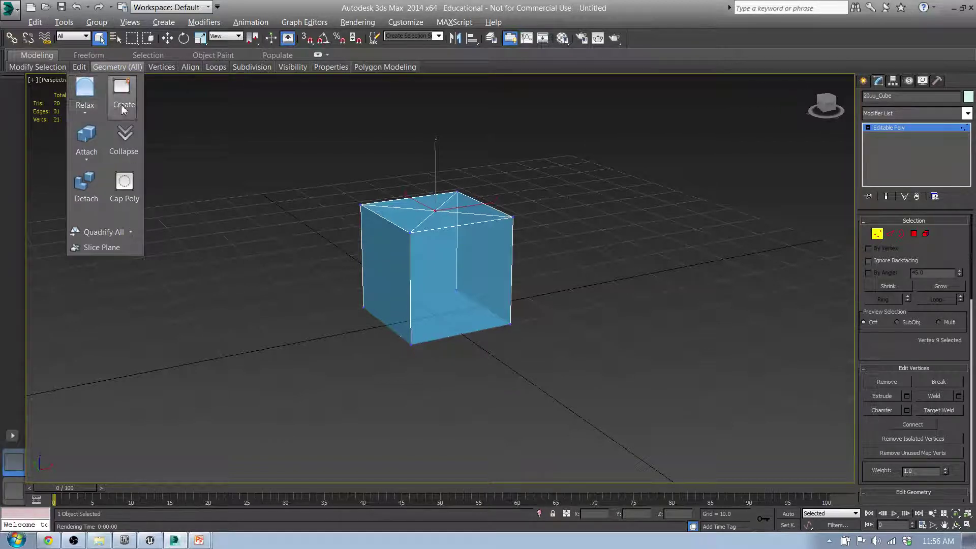
{"action": "middle_click_drag", "start_coordinate": [438, 192], "coordinate": [439, 198]}
{"action": "key", "text": "w"}
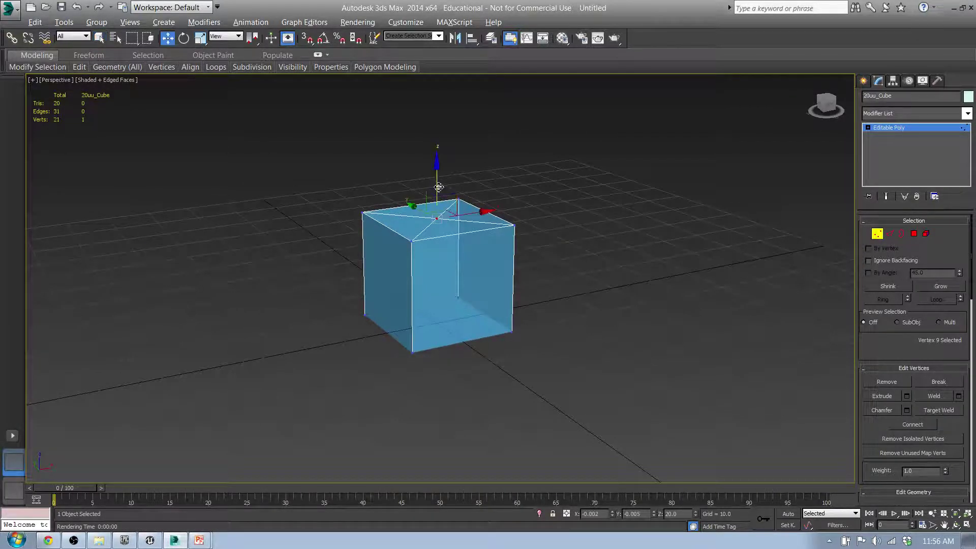
{"action": "left_click_drag", "start_coordinate": [439, 187], "coordinate": [440, 117]}
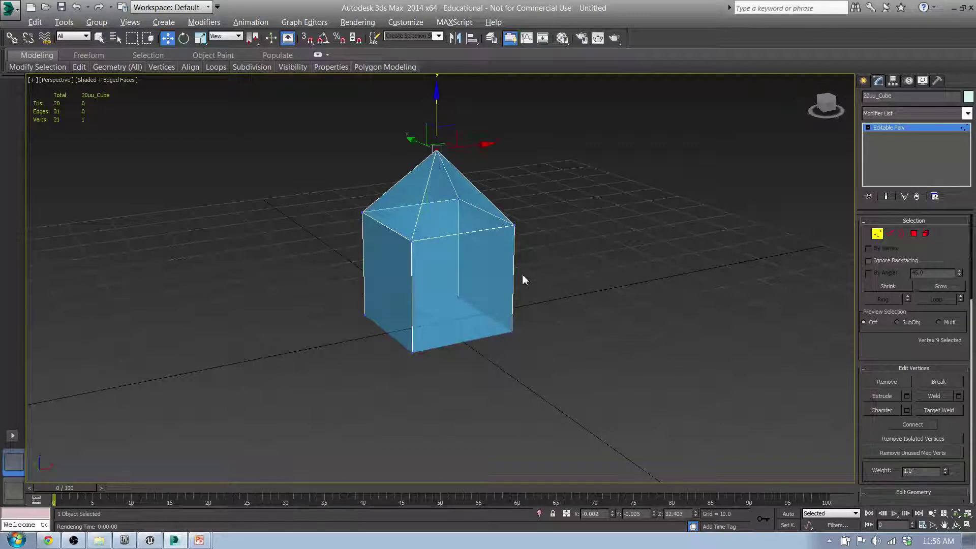
{"action": "middle_click_drag", "start_coordinate": [525, 280], "coordinate": [566, 282]}
{"action": "left_click", "coordinate": [612, 325]}
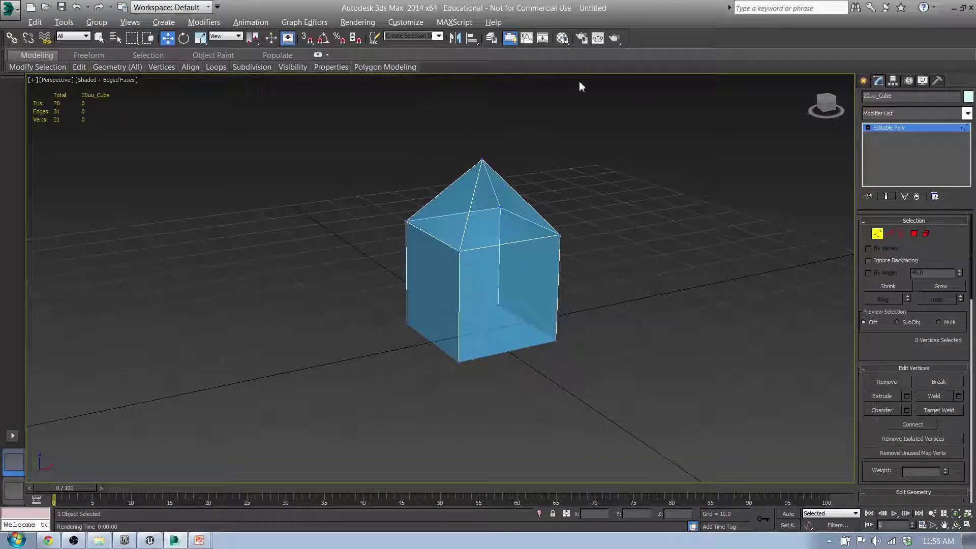
Apply the portrait photo material to the house-shaped mesh and leave vertex editing
{"action": "left_click", "coordinate": [562, 38]}
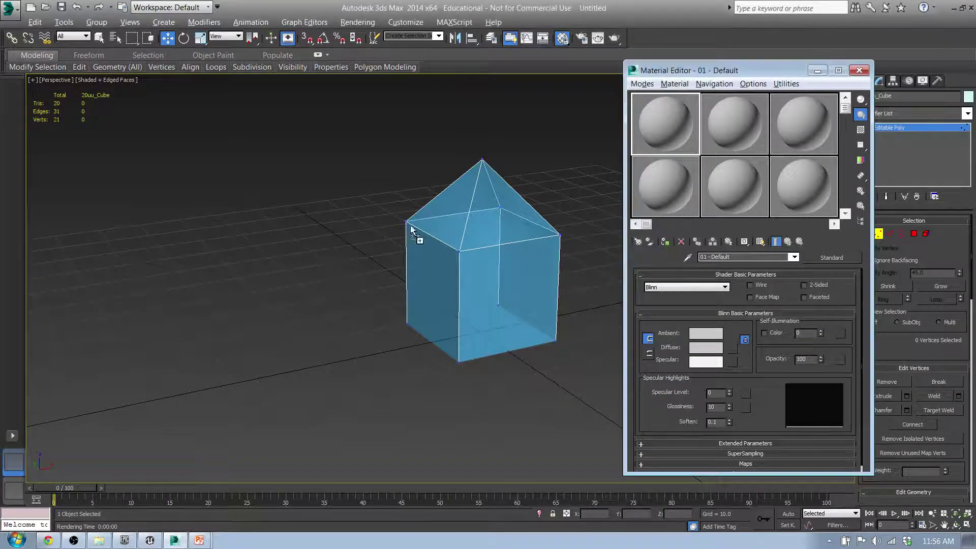
{"action": "left_click_drag", "start_coordinate": [674, 124], "coordinate": [514, 291]}
{"action": "left_click", "coordinate": [859, 70]}
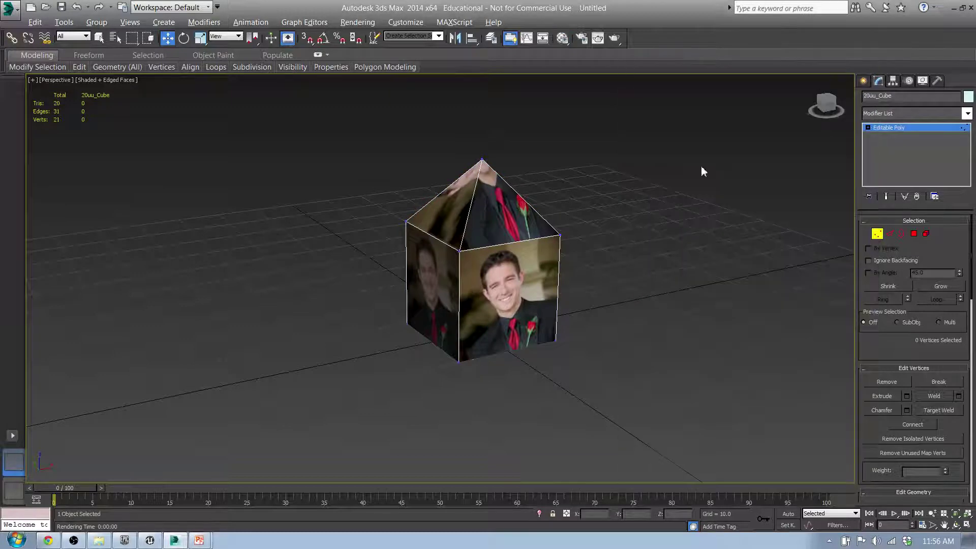
{"action": "middle_click_drag", "start_coordinate": [701, 166], "coordinate": [507, 283], "text": "alt"}
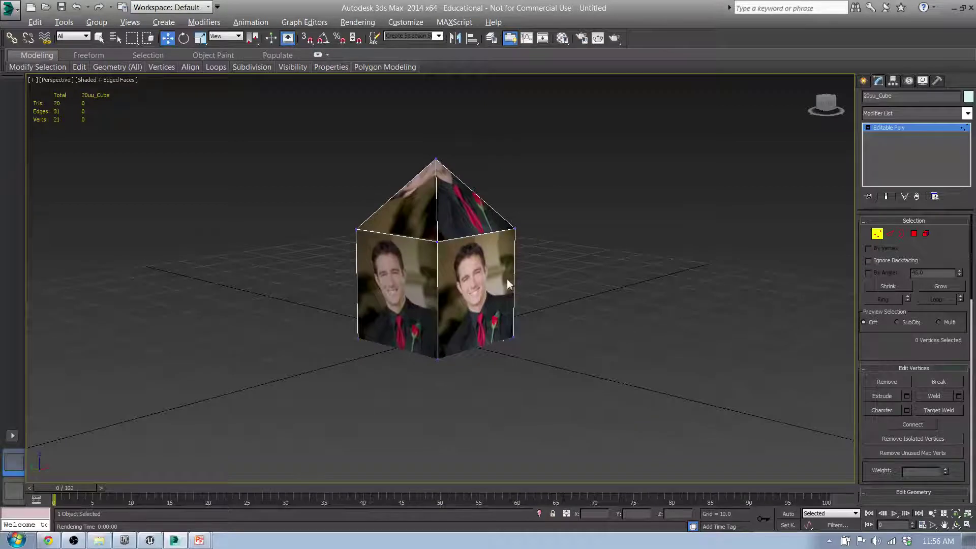
{"action": "left_click", "coordinate": [878, 234]}
{"action": "left_click", "coordinate": [864, 81]}
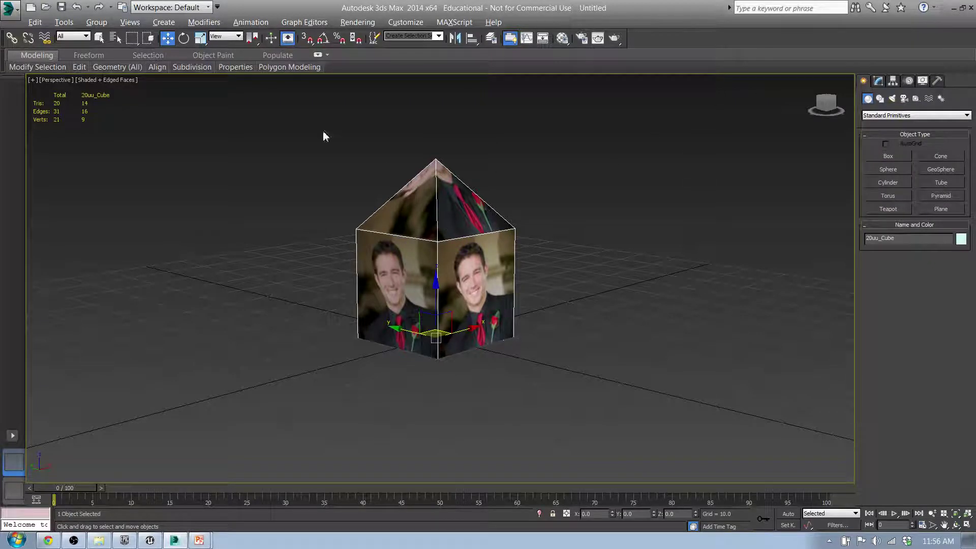
{"action": "left_click", "coordinate": [13, 11]}
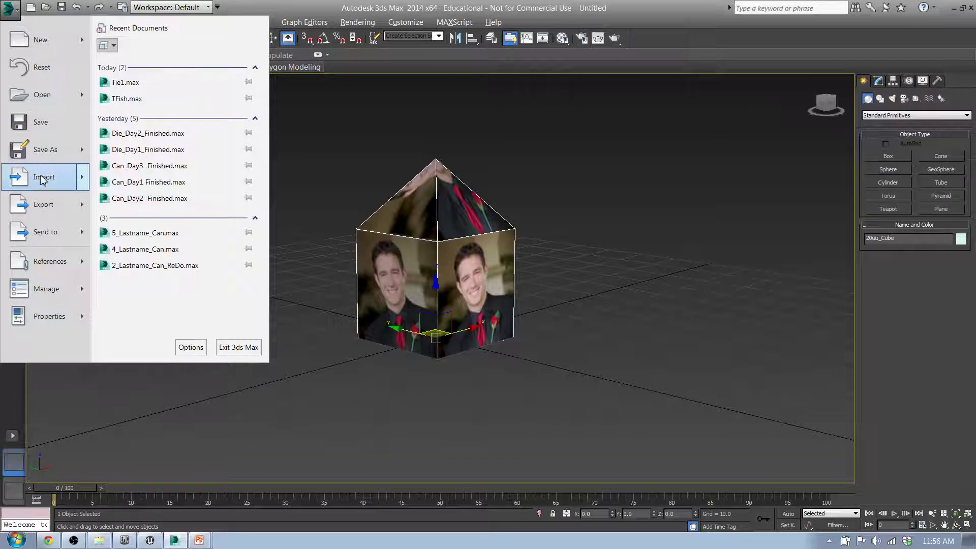
{"action": "mouse_move", "coordinate": [42, 211]}
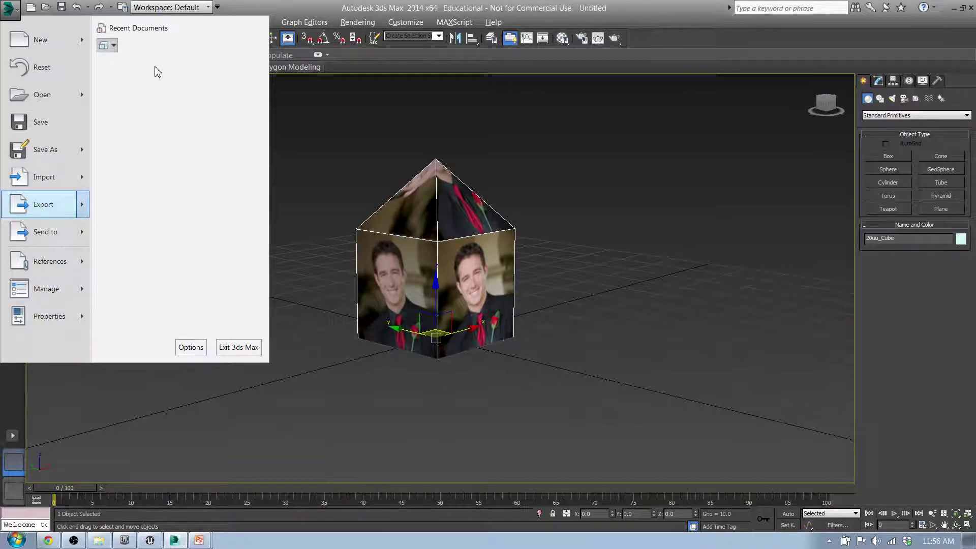
{"action": "middle_click_drag", "start_coordinate": [158, 71], "coordinate": [378, 101], "text": "alt"}
{"action": "mouse_move", "coordinate": [359, 220]}
{"action": "middle_mouse_down", "text": "alt"}
{"action": "mouse_move", "coordinate": [483, 234]}
{"action": "mouse_move", "coordinate": [442, 300]}
{"action": "mouse_move", "coordinate": [436, 279]}
{"action": "mouse_move", "coordinate": [360, 205]}
{"action": "middle_mouse_up", "text": "alt"}
Start exporting the selected mesh to the Desktop as an FBX file named Box
{"action": "left_click", "coordinate": [9, 7]}
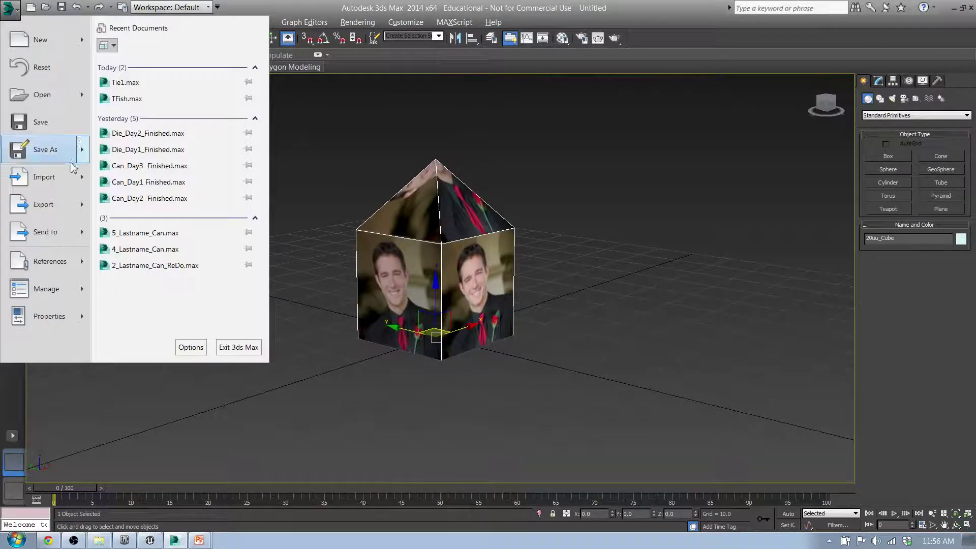
{"action": "mouse_move", "coordinate": [79, 206]}
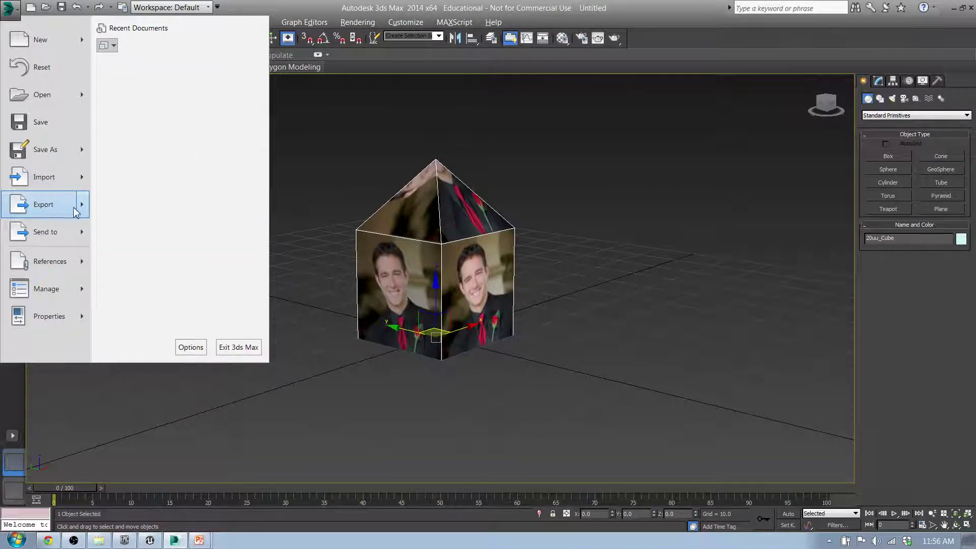
{"action": "left_click", "coordinate": [154, 118]}
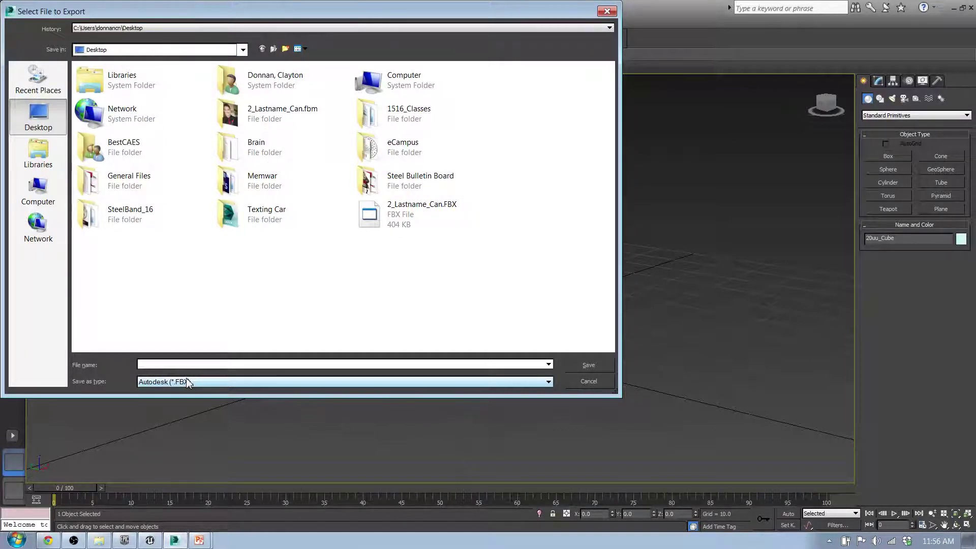
{"action": "type", "text": "Box"}
{"action": "left_click", "coordinate": [593, 366]}
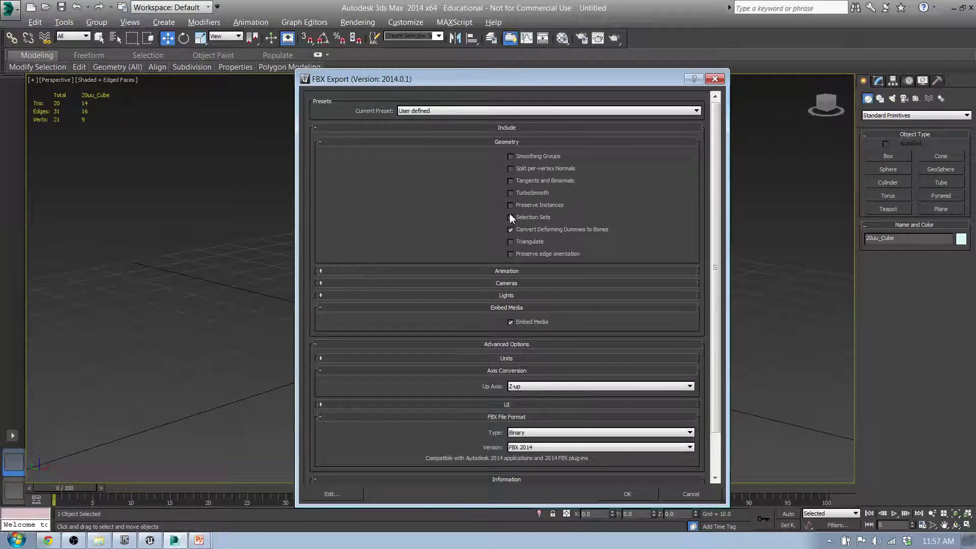
Enable Smoothing Groups, Preserve edge orientation and Triangulate for the exported geometry, and disable Convert Deforming Dummies to Bones
{"action": "left_click", "coordinate": [511, 230]}
{"action": "left_click", "coordinate": [511, 157]}
{"action": "left_click_drag", "start_coordinate": [554, 74], "coordinate": [612, 51]}
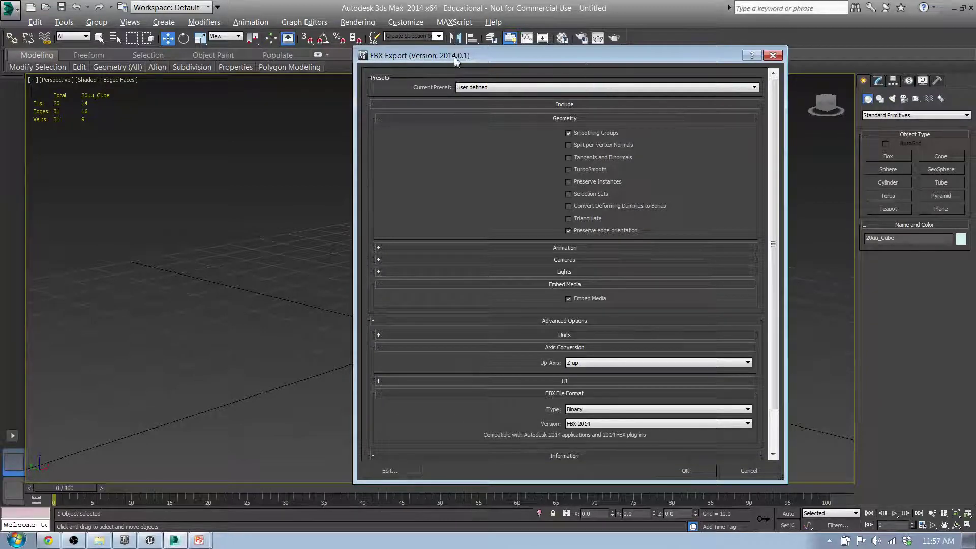
{"action": "left_click_drag", "start_coordinate": [496, 56], "coordinate": [722, 65]}
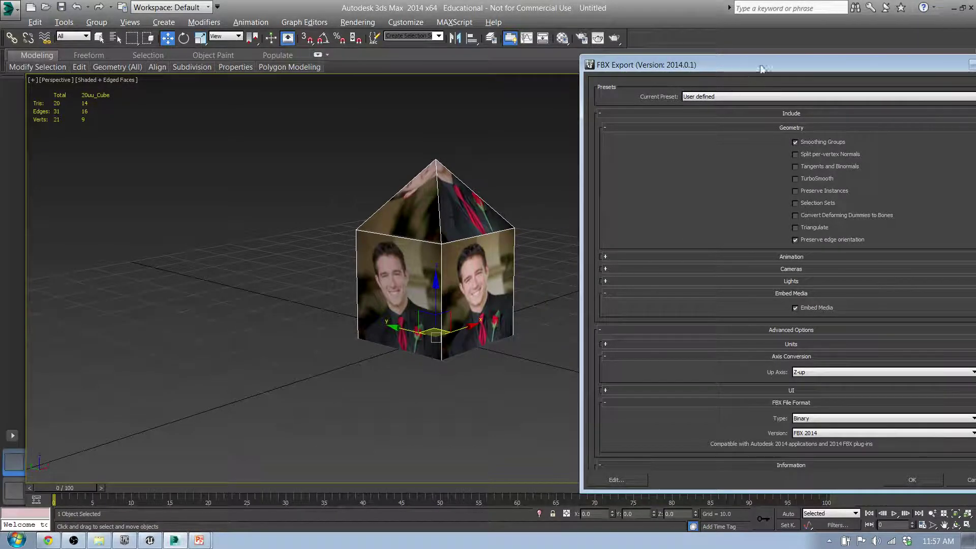
{"action": "left_click_drag", "start_coordinate": [768, 64], "coordinate": [524, 48]}
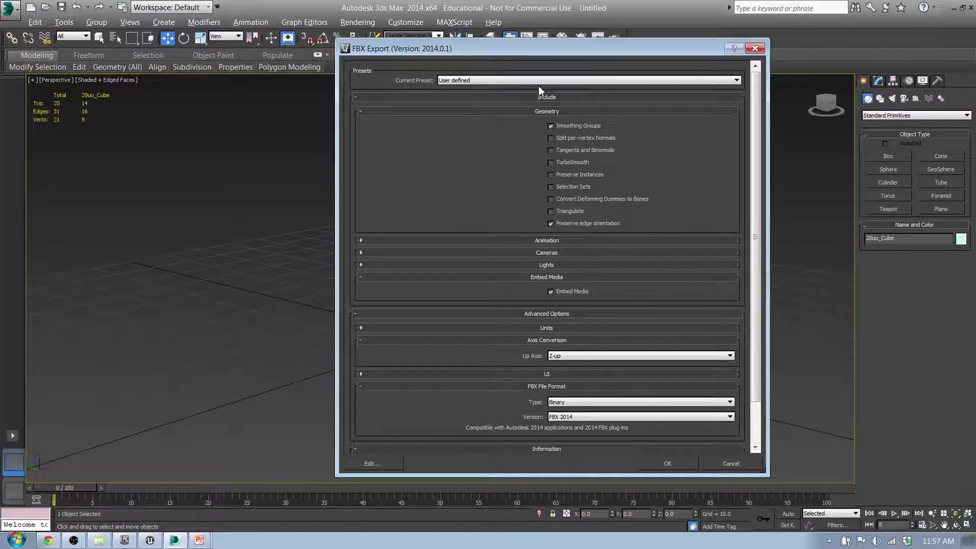
{"action": "left_click_drag", "start_coordinate": [530, 50], "coordinate": [725, 29]}
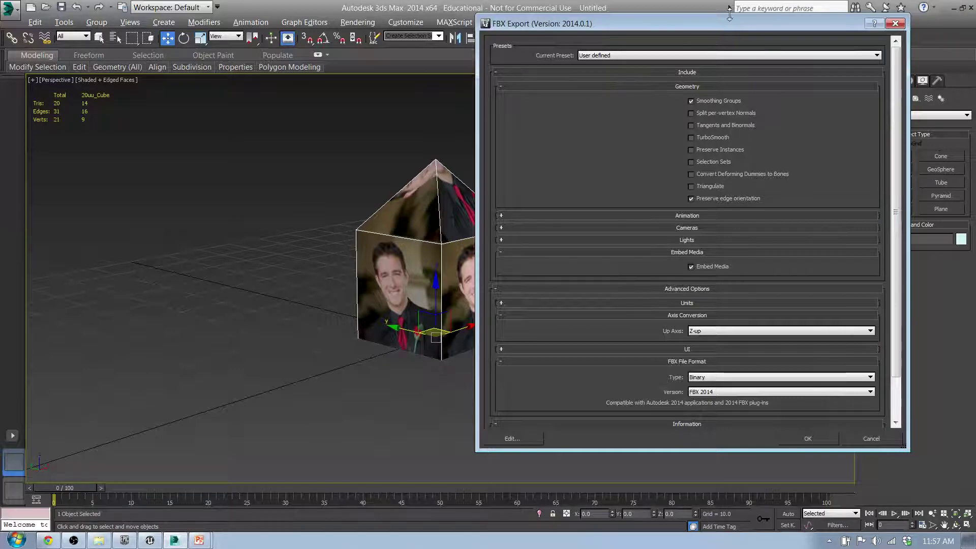
{"action": "left_click_drag", "start_coordinate": [731, 29], "coordinate": [552, 31]}
{"action": "left_click", "coordinate": [514, 185]}
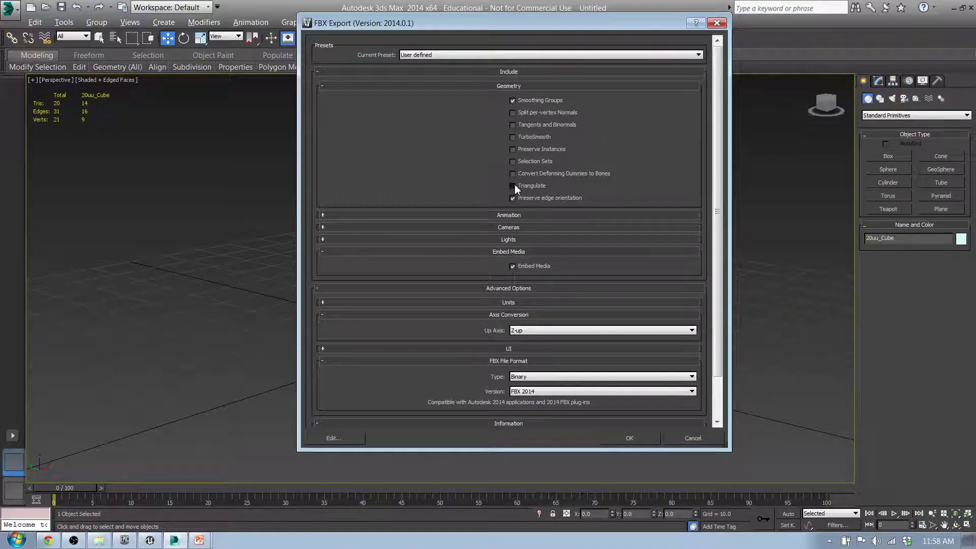
Review the Animation, Lights, Embed Media, Units and FBX file format settings of the export
{"action": "left_click_drag", "start_coordinate": [718, 186], "coordinate": [719, 224]}
{"action": "left_click", "coordinate": [410, 204]}
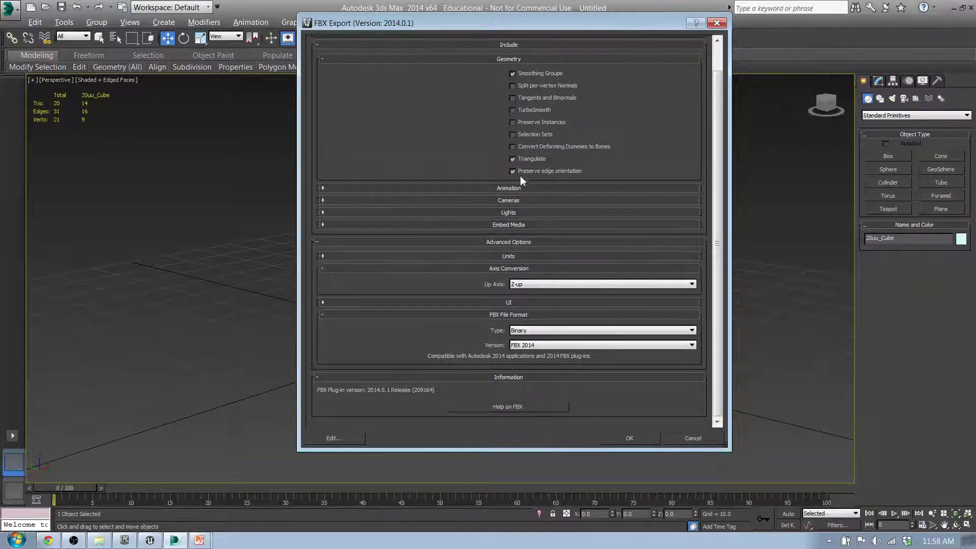
{"action": "left_click", "coordinate": [521, 188]}
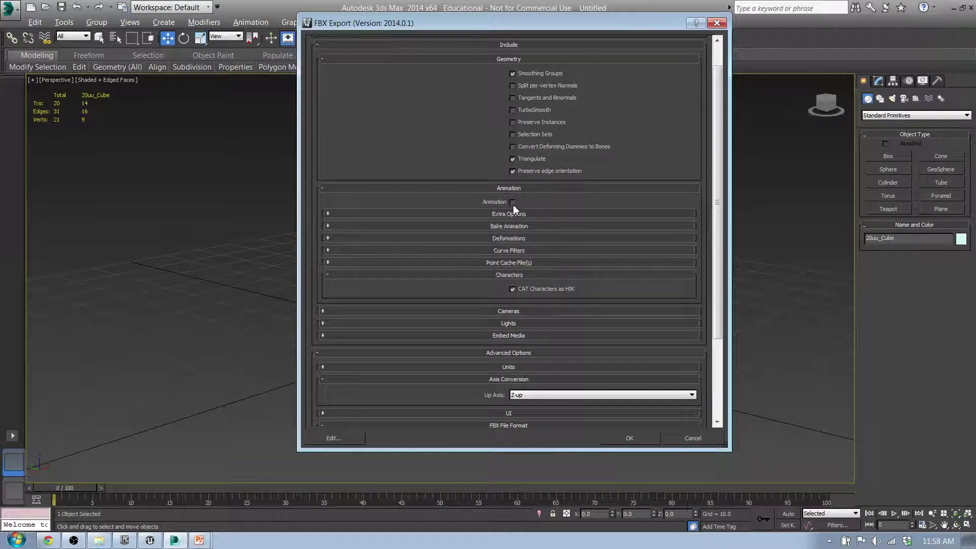
{"action": "left_click", "coordinate": [515, 189]}
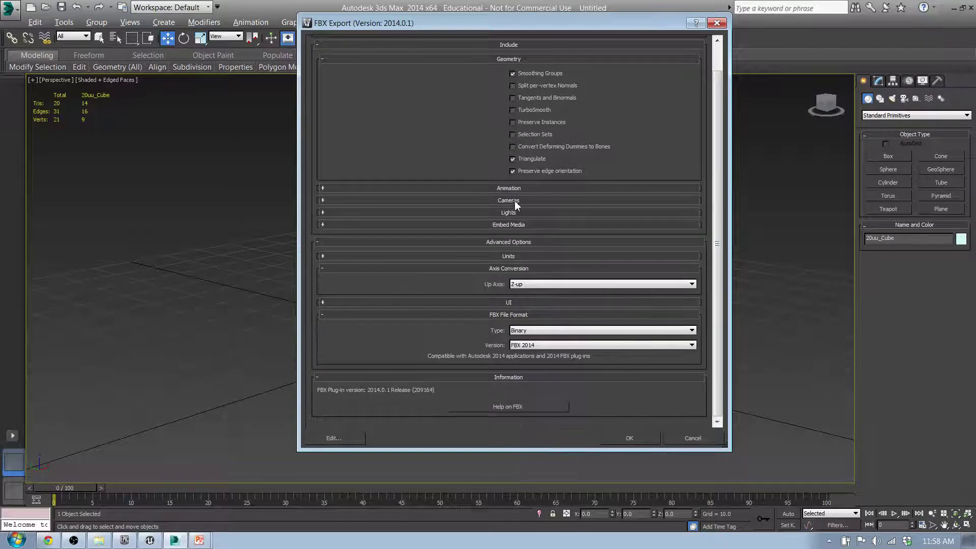
{"action": "left_click", "coordinate": [512, 212]}
{"action": "left_click", "coordinate": [513, 214]}
{"action": "left_click_drag", "start_coordinate": [478, 23], "coordinate": [610, 40]}
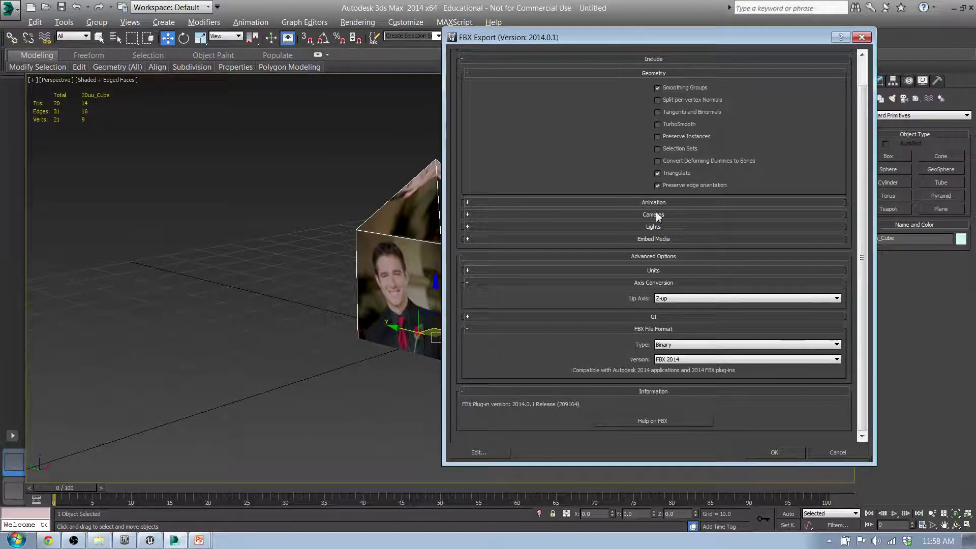
{"action": "left_click", "coordinate": [666, 240]}
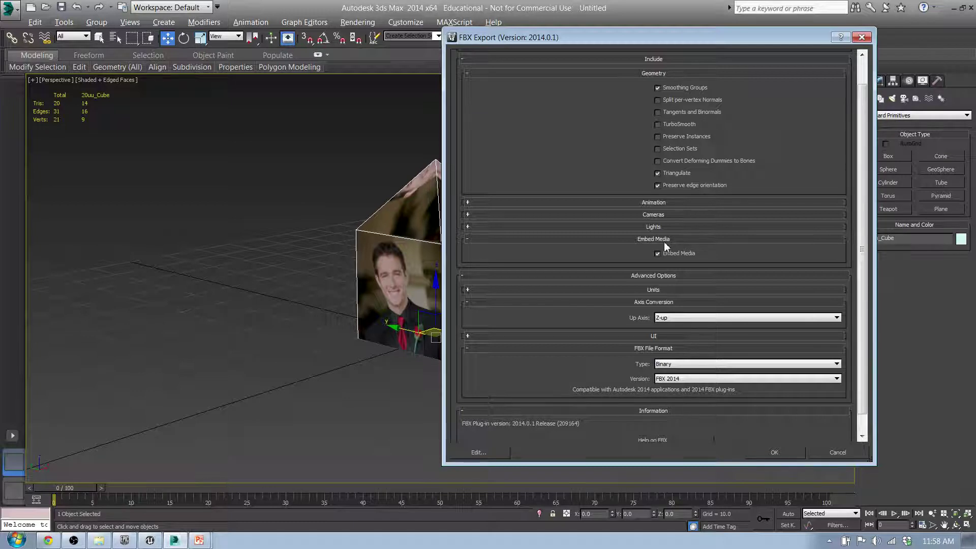
{"action": "left_click", "coordinate": [670, 290]}
{"action": "left_click", "coordinate": [656, 290]}
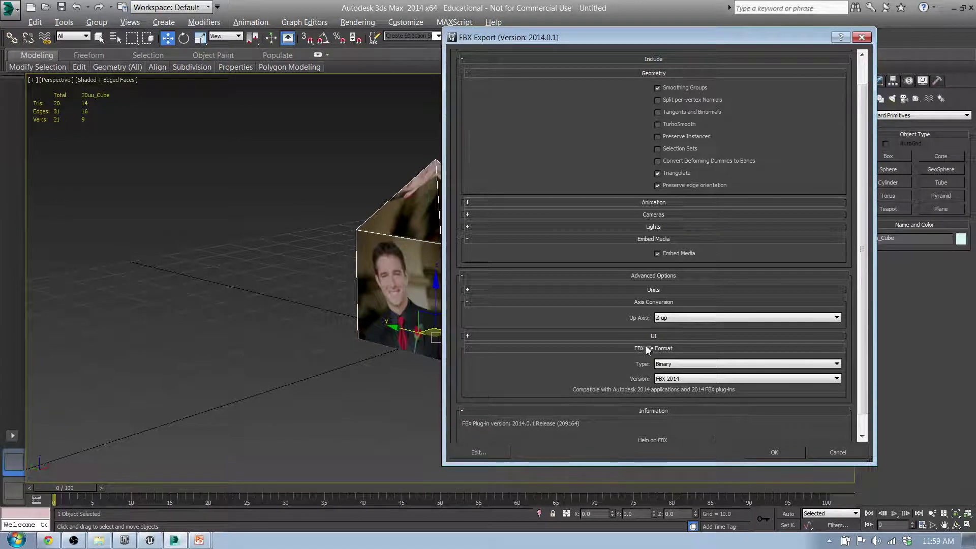
{"action": "left_click", "coordinate": [693, 365]}
Accept the FBX export settings and export the mesh
{"action": "left_click_drag", "start_coordinate": [658, 37], "coordinate": [603, 12]}
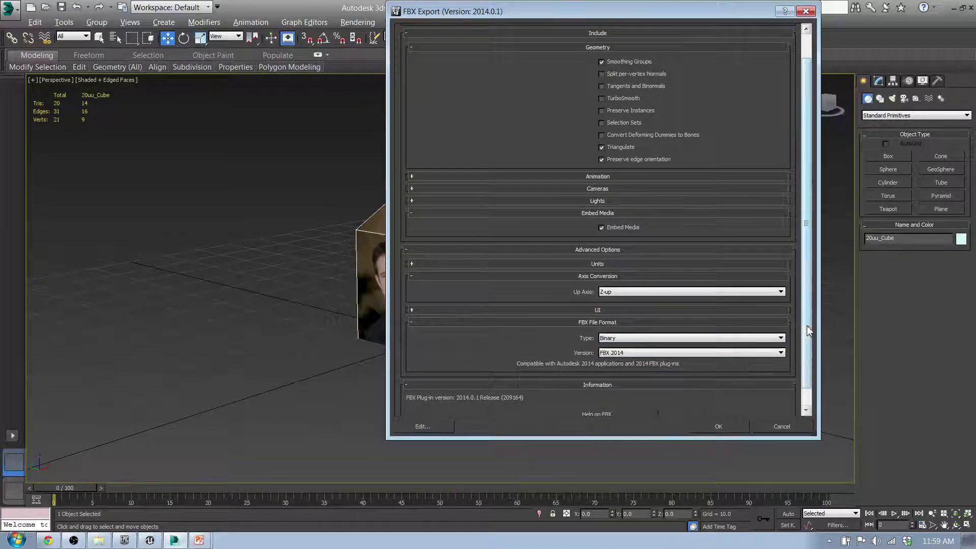
{"action": "left_click_drag", "start_coordinate": [810, 333], "coordinate": [809, 359]}
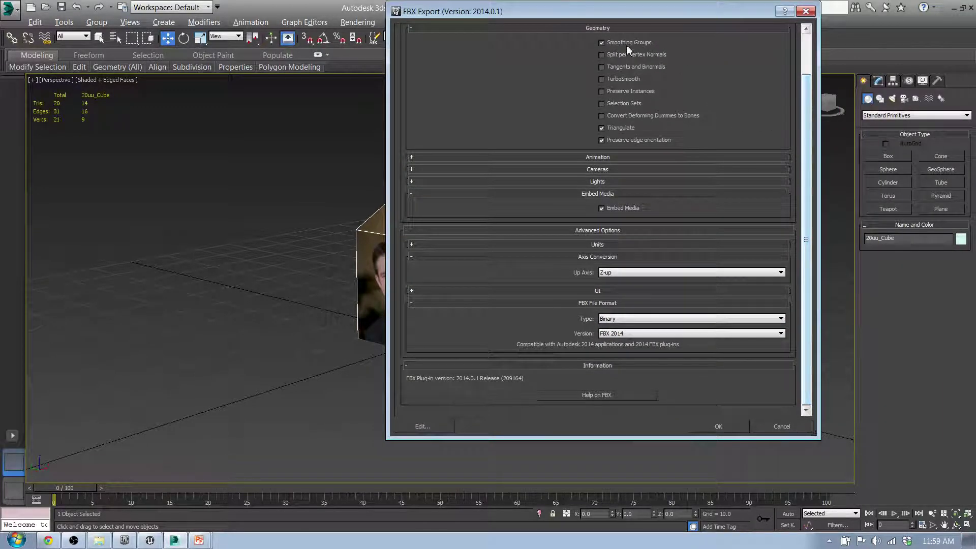
{"action": "left_click", "coordinate": [716, 427]}
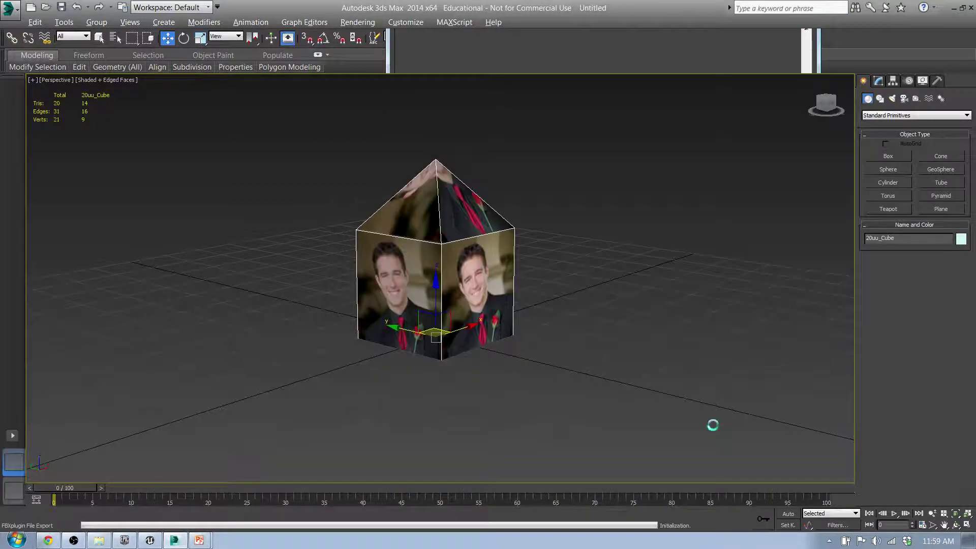
Minimize 3ds Max and exit the PowerPoint slide show
{"action": "left_click", "coordinate": [948, 6]}
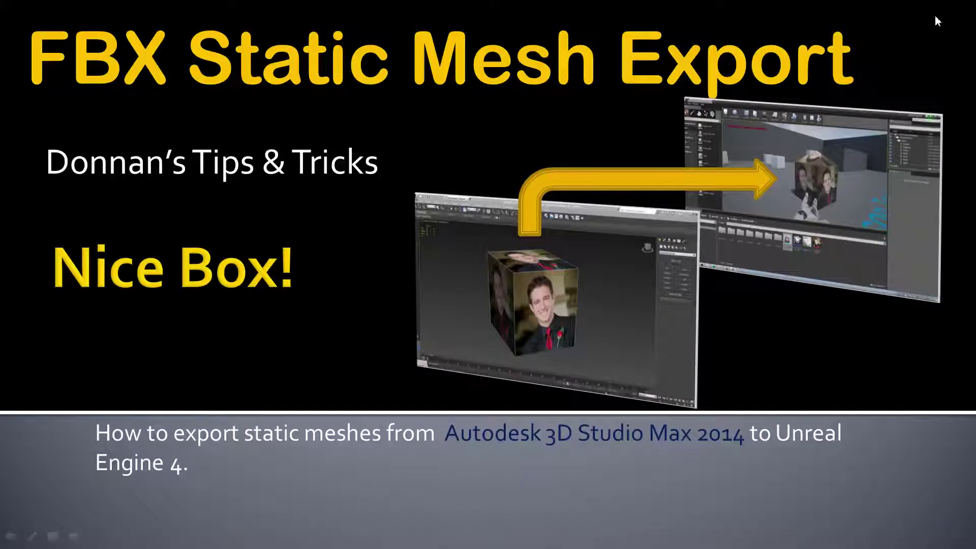
{"action": "key", "text": "Escape"}
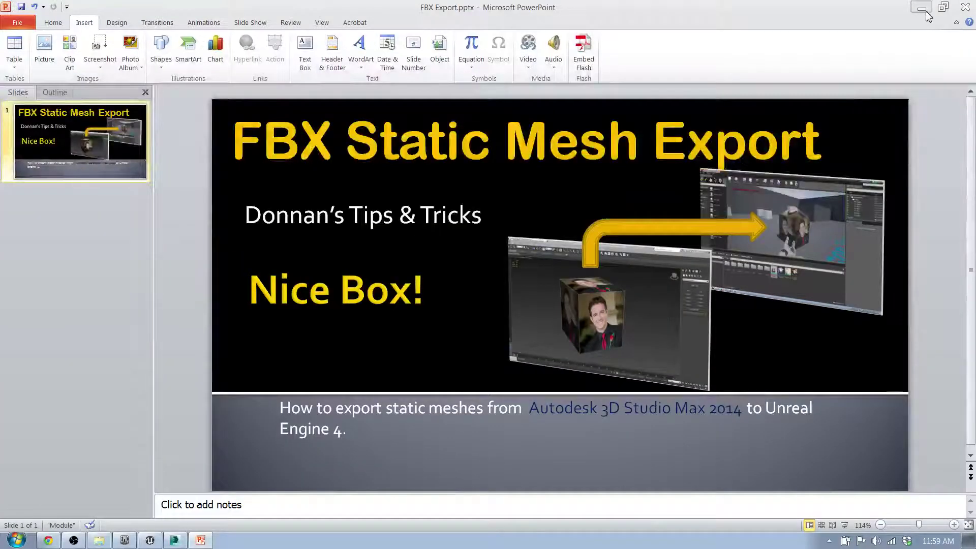
Switch to the Unreal Engine editor, uncover the desktop to move Box.FBX off it, and maximize the editor window again
{"action": "left_click", "coordinate": [925, 10]}
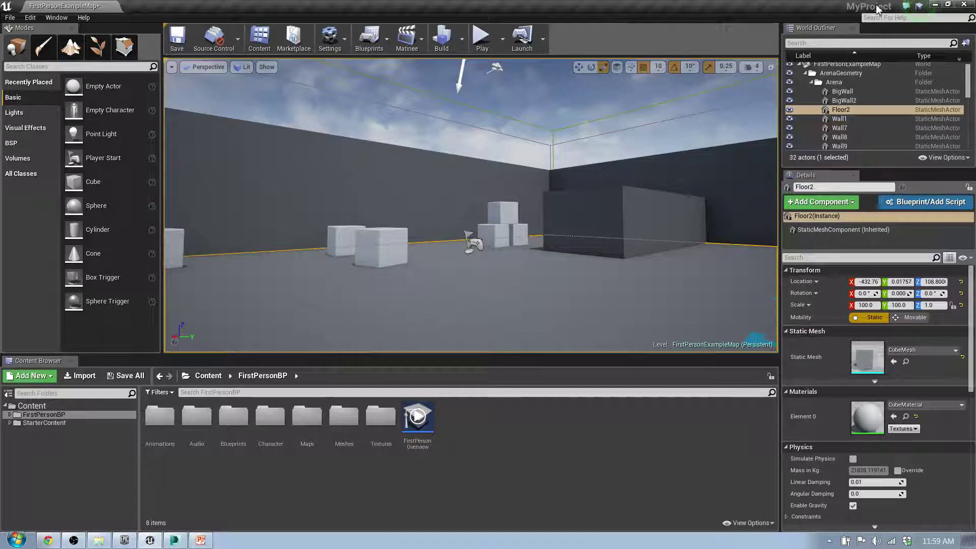
{"action": "left_click", "coordinate": [948, 4]}
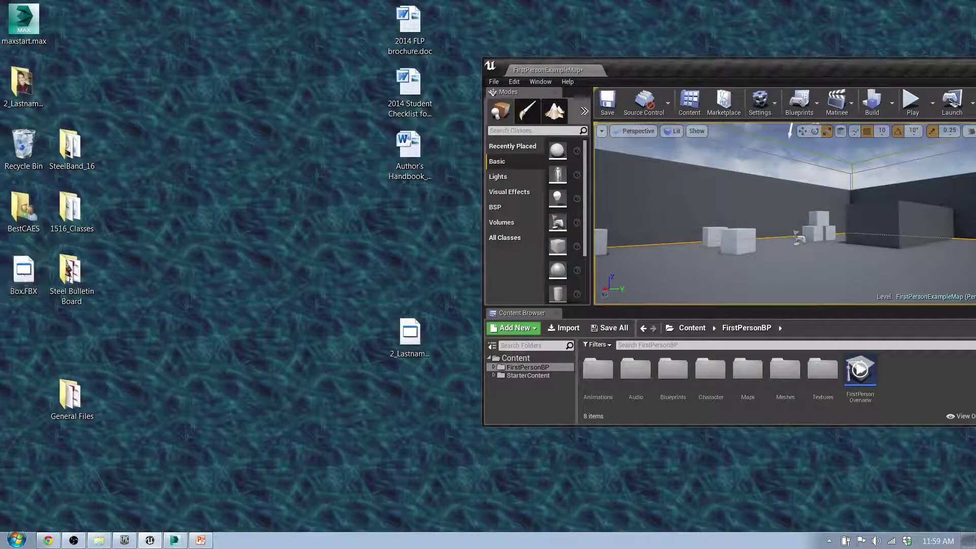
{"action": "left_click", "coordinate": [23, 272]}
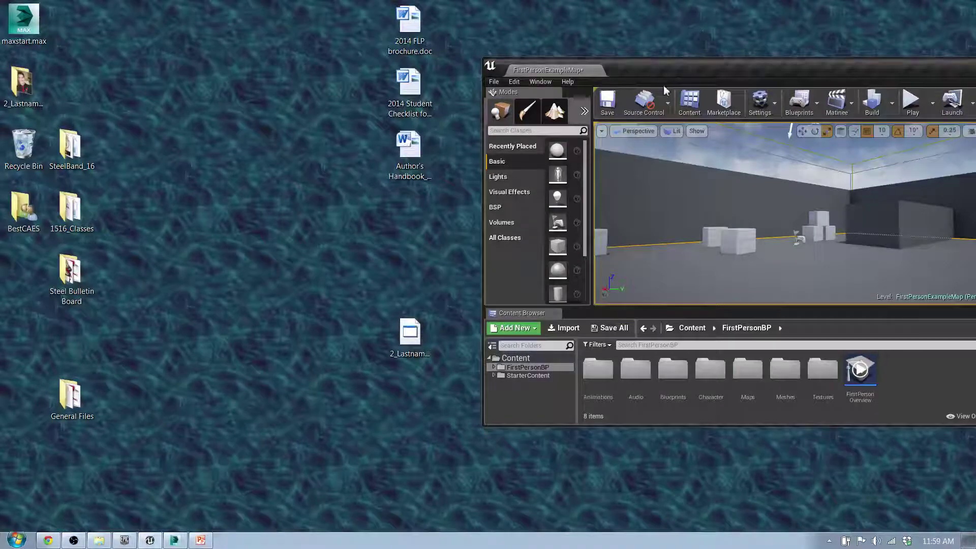
{"action": "left_click_drag", "start_coordinate": [712, 68], "coordinate": [673, 1]}
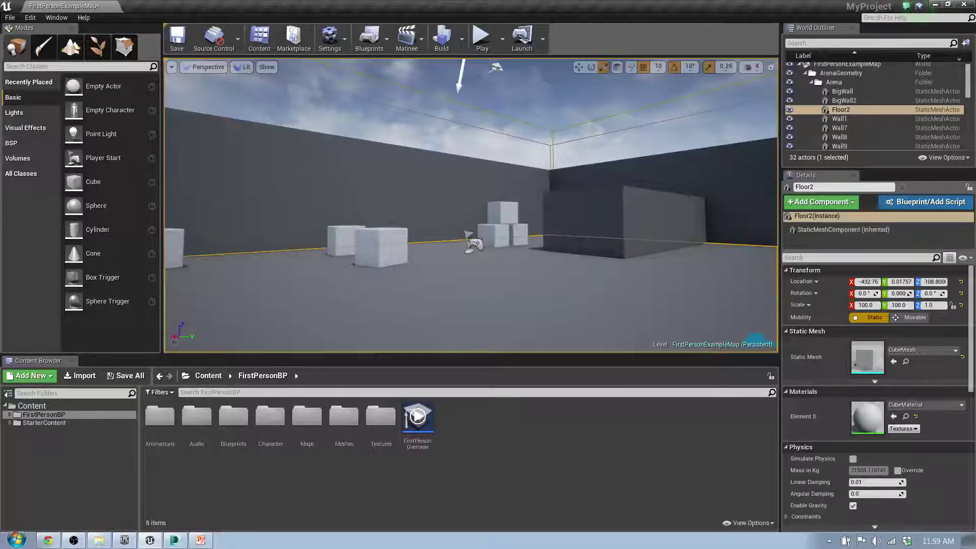
Import Box.FBX into the FirstPersonBP folder as a non-skeletal mesh with Auto Generate Collision, Import Materials and Import Textures enabled
{"action": "left_click_drag", "start_coordinate": [378, 433], "coordinate": [558, 453]}
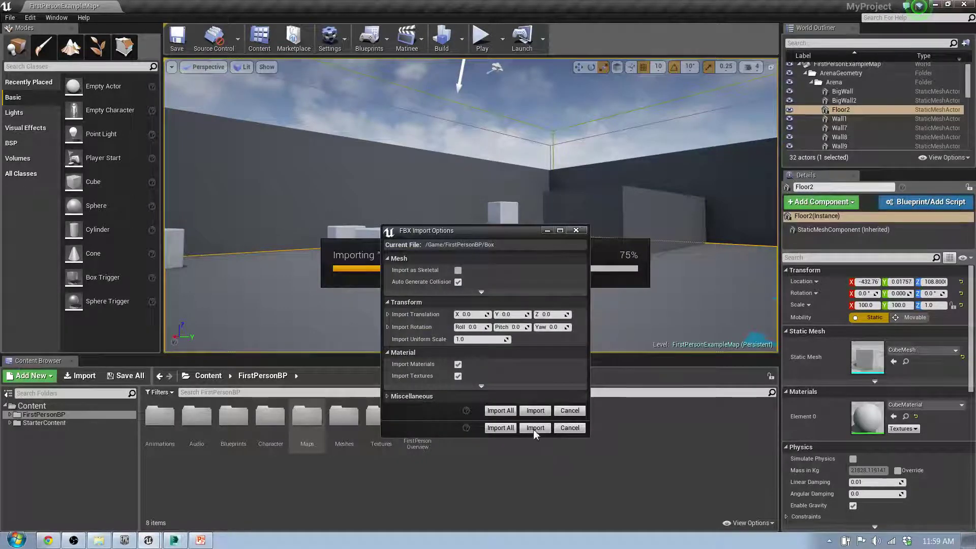
{"action": "left_click", "coordinate": [459, 282]}
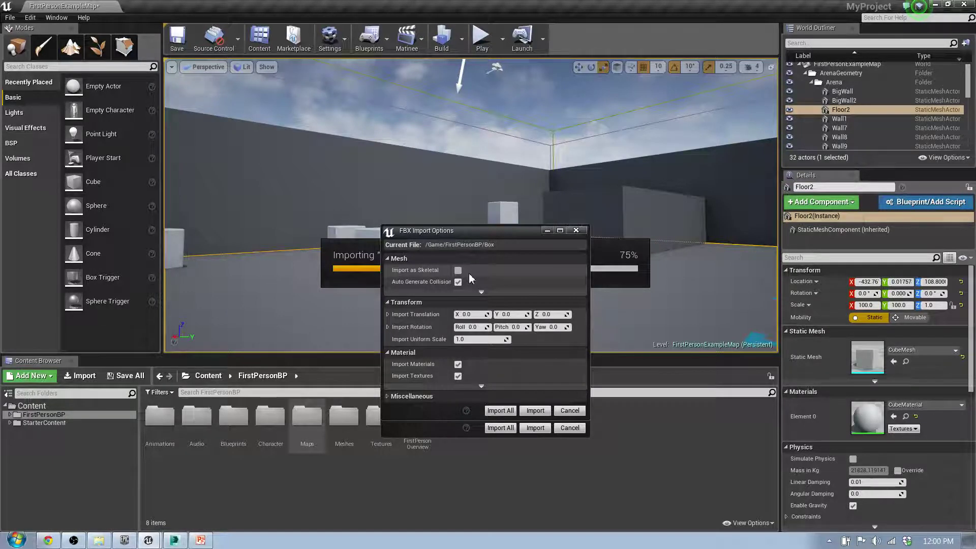
{"action": "left_click", "coordinate": [535, 411]}
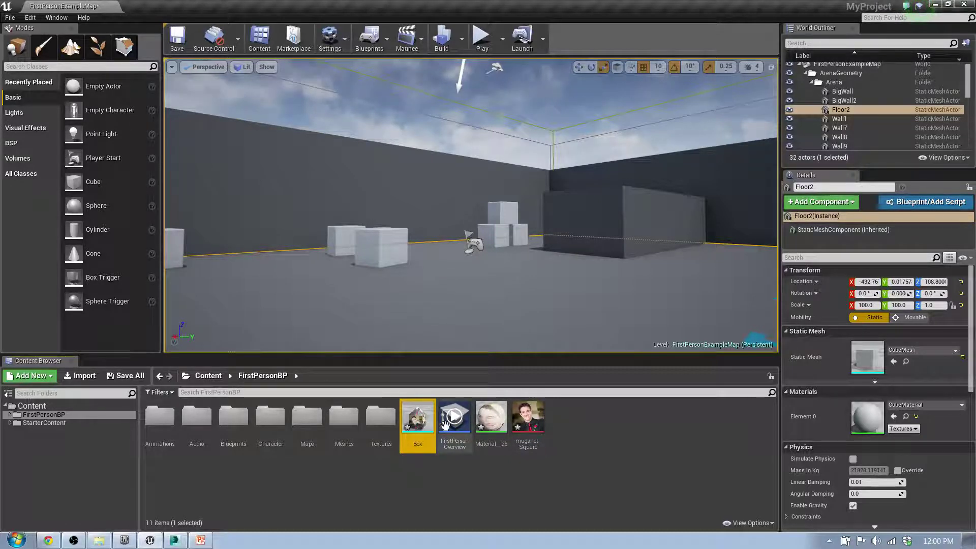
Place the imported Box mesh on the arena floor in the level and scale it uniformly to about 12.25
{"action": "left_click_drag", "start_coordinate": [424, 418], "coordinate": [500, 289]}
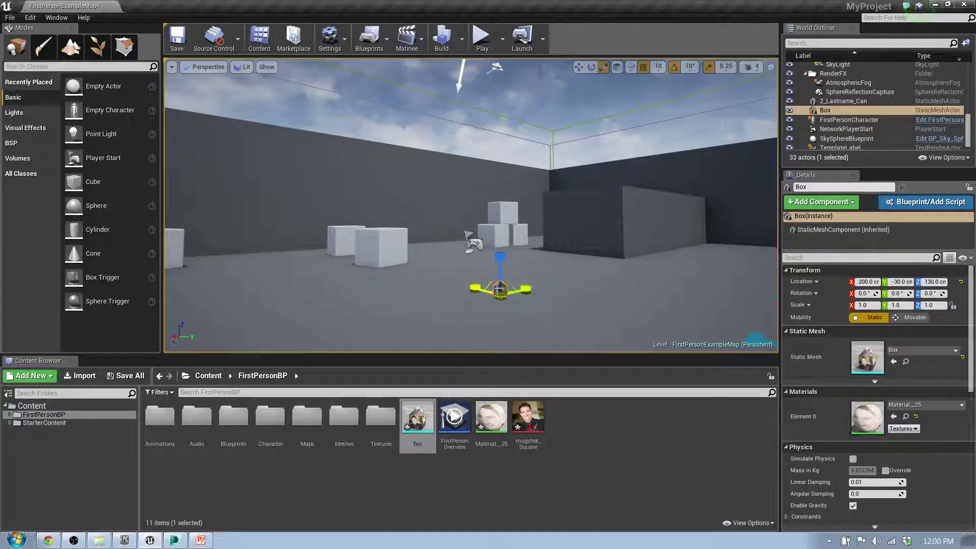
{"action": "key", "text": "r"}
{"action": "mouse_move", "coordinate": [500, 288]}
{"action": "left_mouse_down"}
{"action": "mouse_move", "coordinate": [504, 231]}
{"action": "mouse_move", "coordinate": [489, 298]}
{"action": "left_mouse_up"}
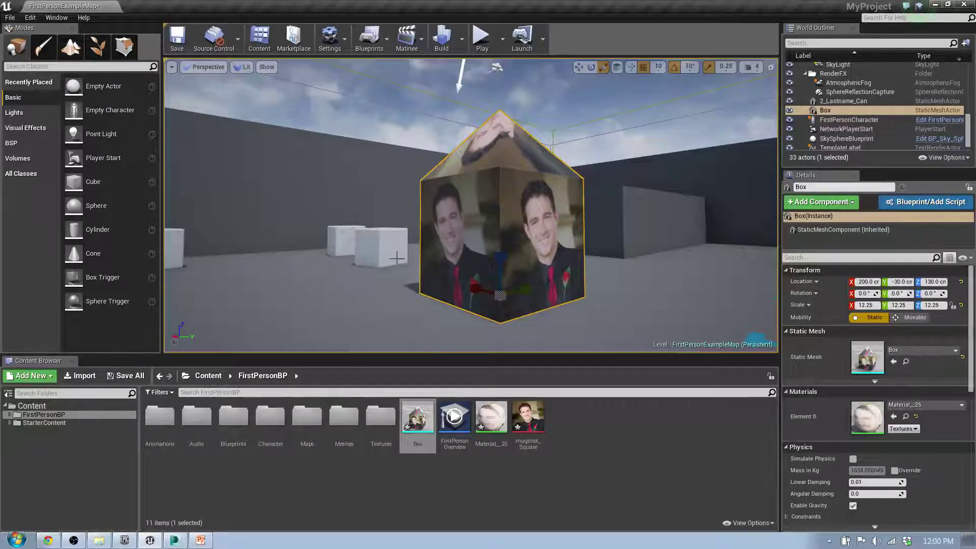